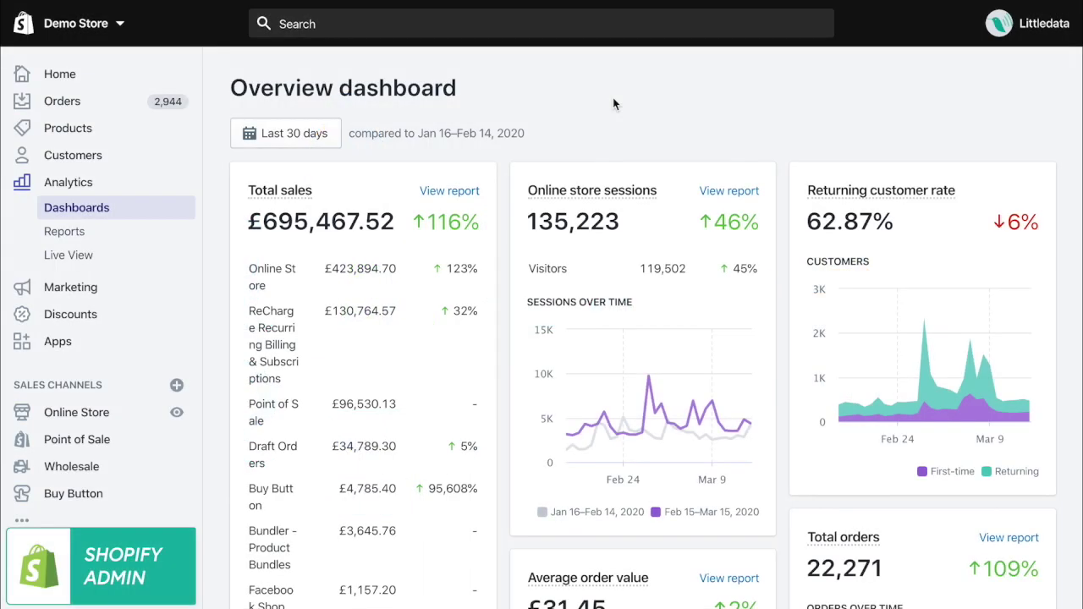
Open the full Sales by traffic source report and list its available columns.
scroll(616, 103, "down", 1)
scroll(615, 103, "down", 3)
scroll(614, 104, "down", 1)
scroll(614, 103, "down", 1)
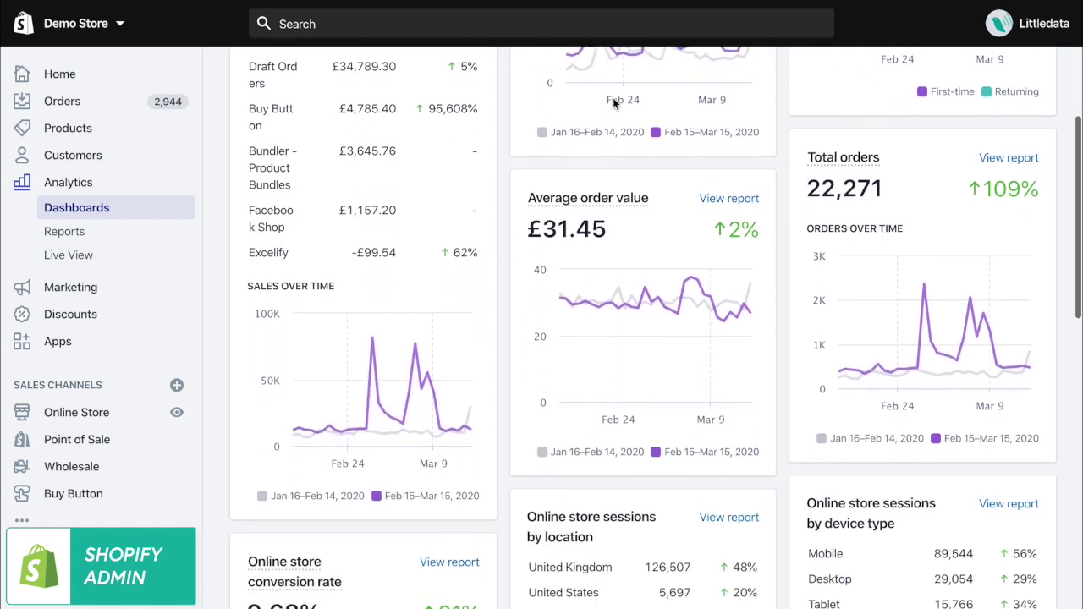
scroll(614, 103, "down", 1)
scroll(614, 104, "down", 2)
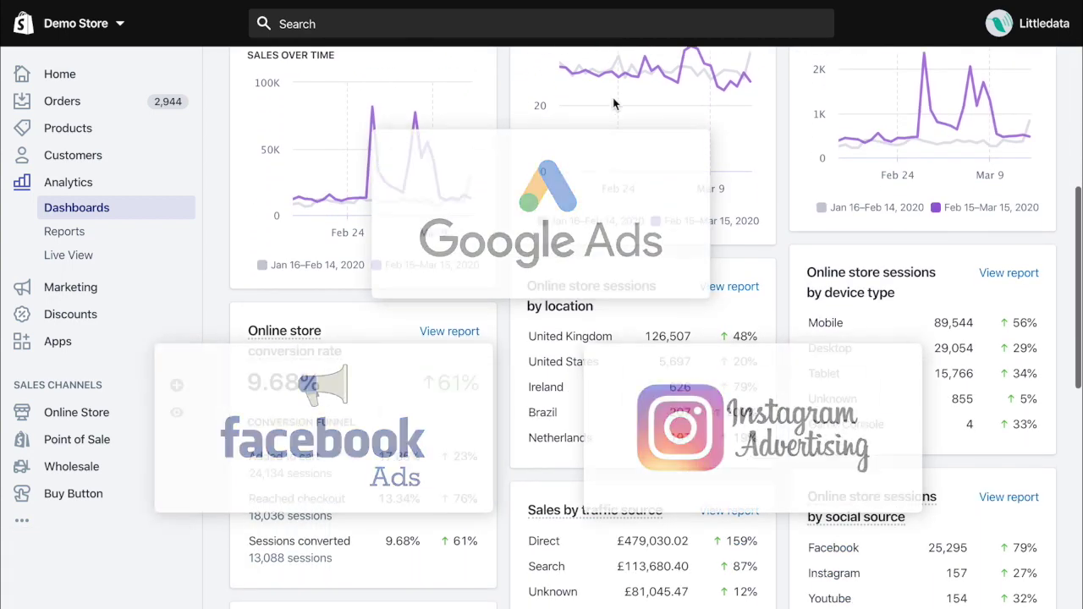
left_click(716, 511)
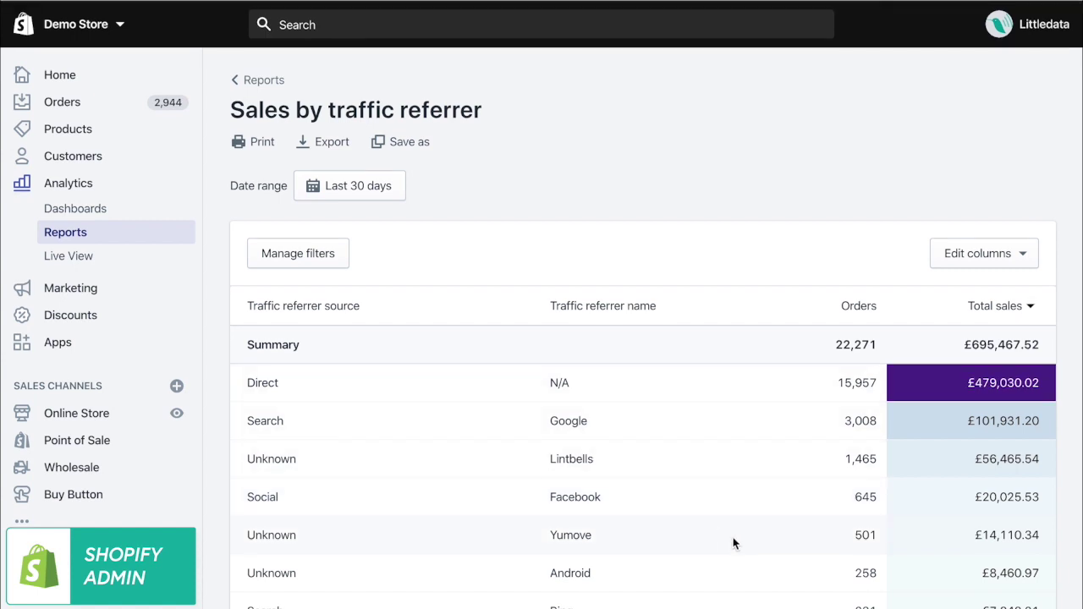
left_click(992, 259)
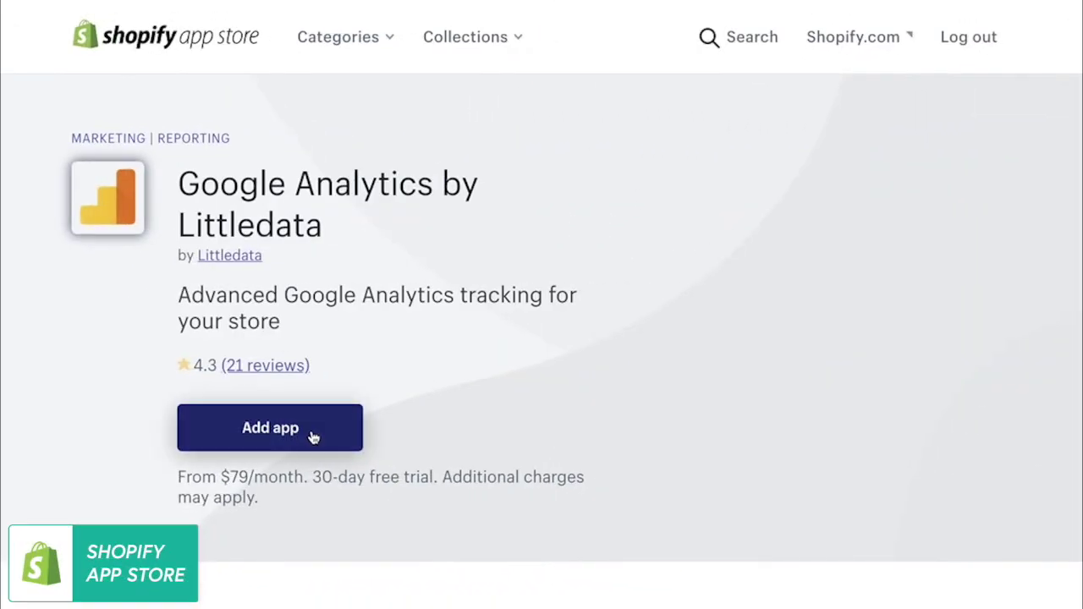
Install Google Analytics by Littledata on a Standard plan free trial with standard installation.
left_click(311, 436)
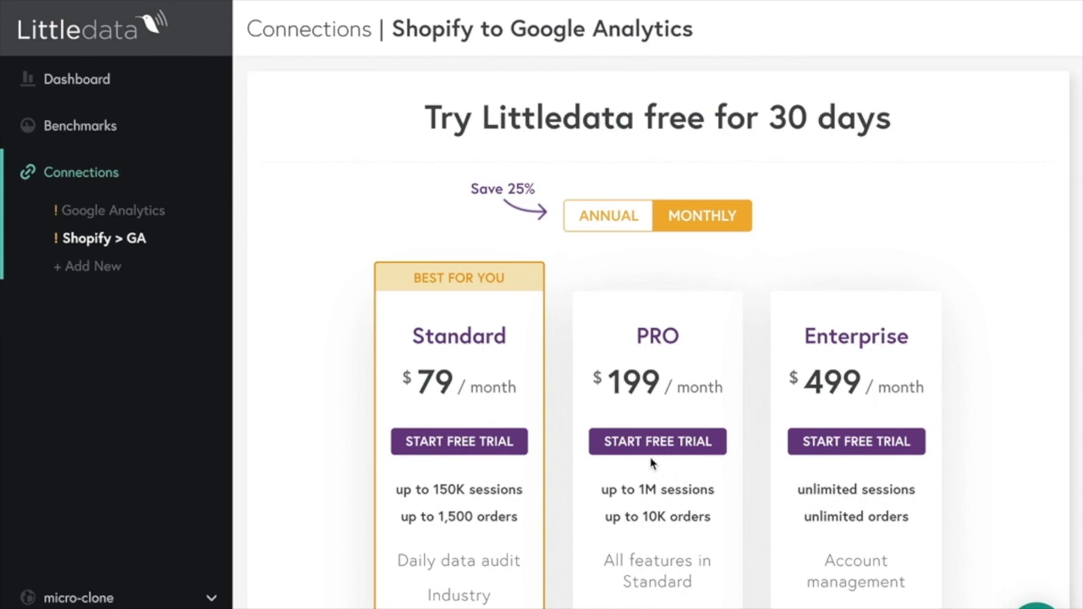
left_click(503, 451)
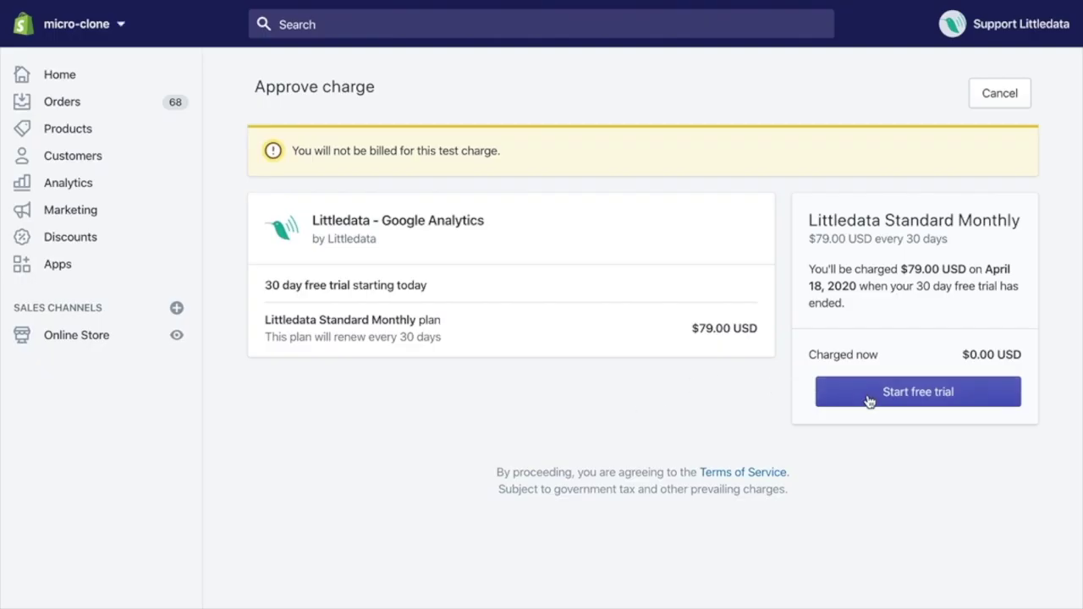
left_click(883, 400)
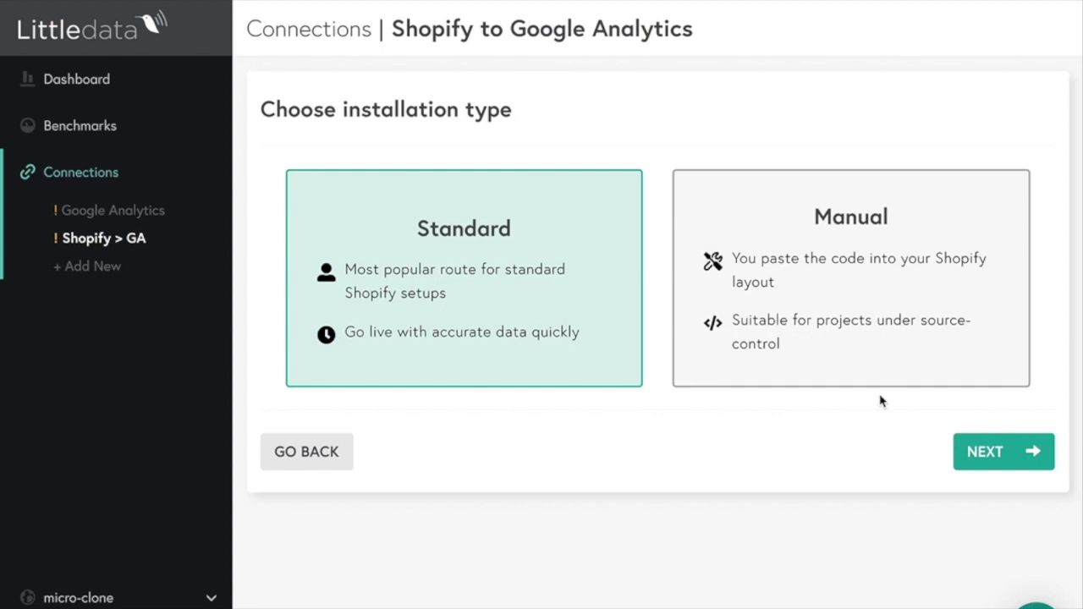
left_click(1001, 461)
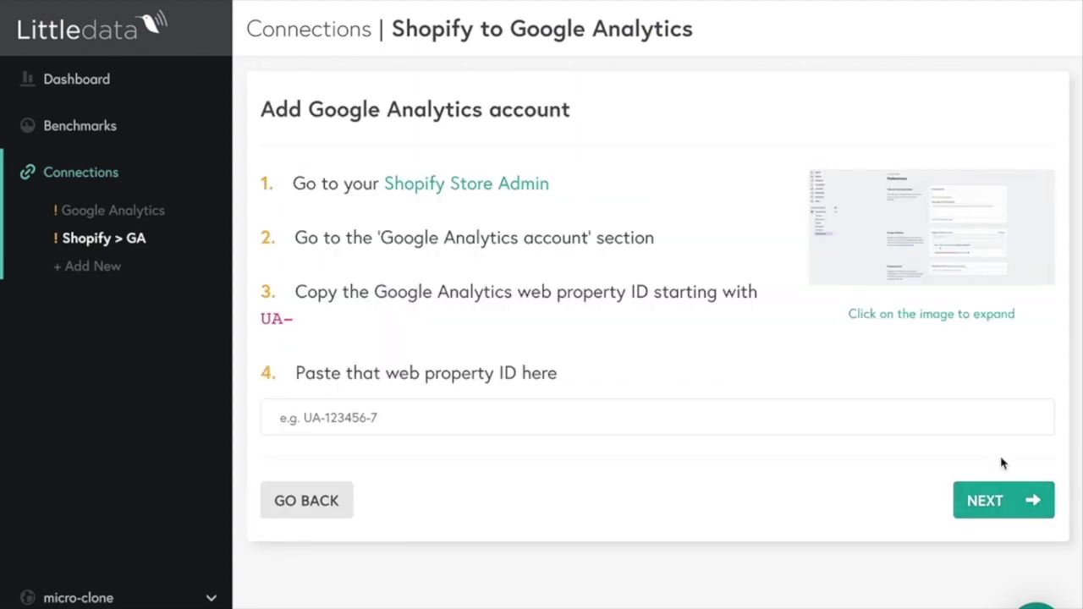
Copy the UA-1234567-1 property ID from Shopify preferences into Littledata and submit it.
left_click(529, 186)
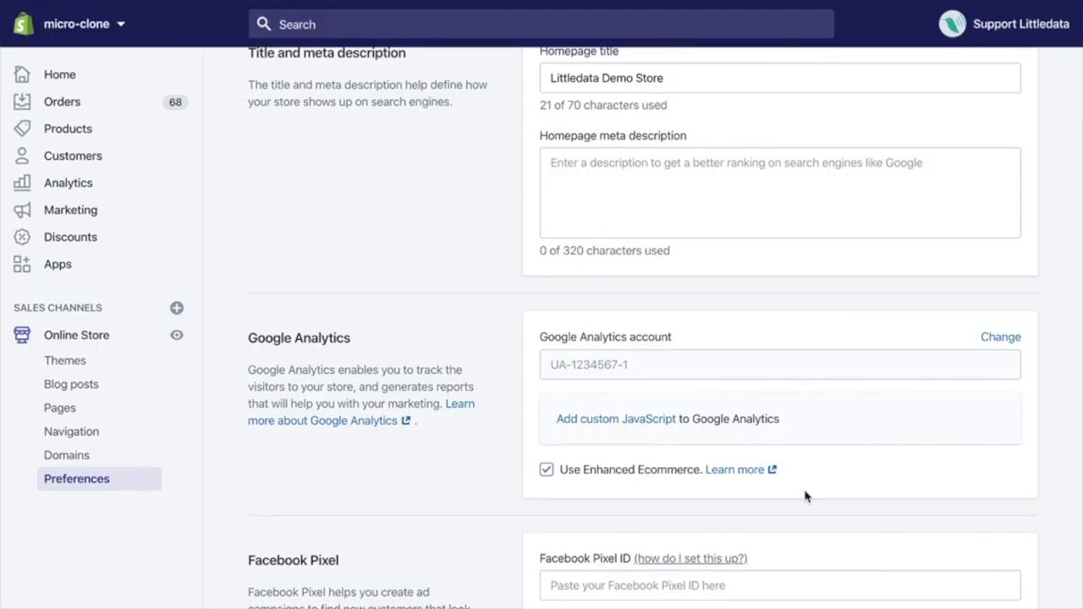
left_click(1009, 340)
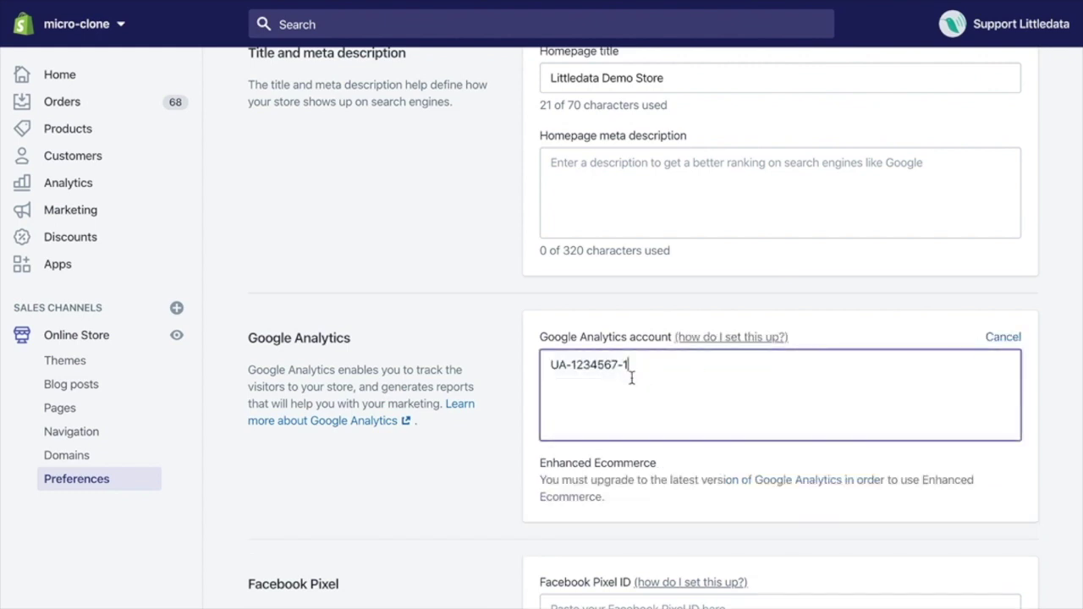
double_click(609, 365)
triple_click(608, 366)
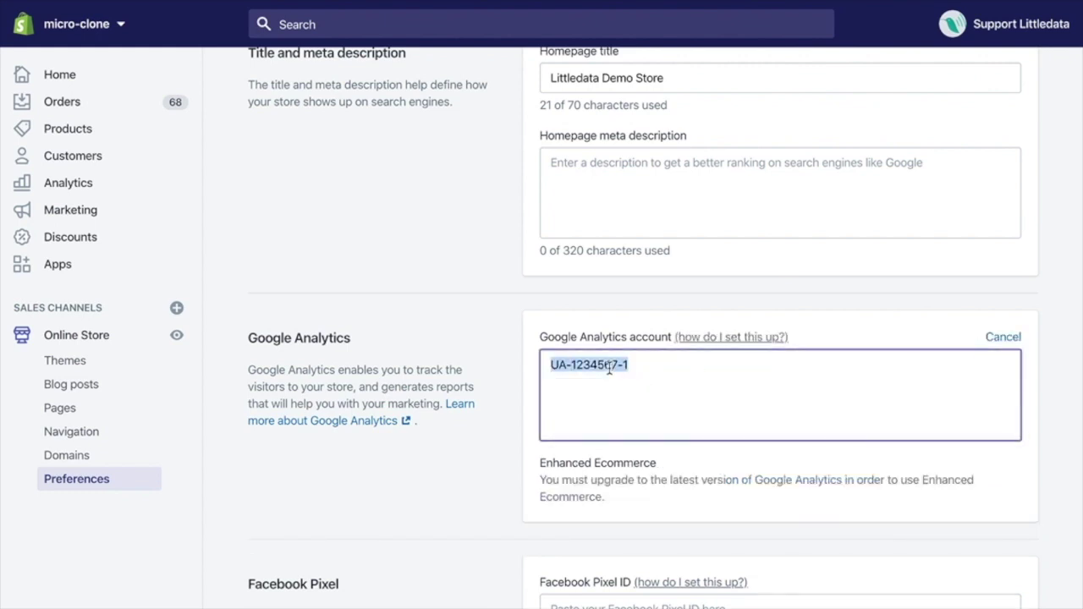
type("UA-1234567-1")
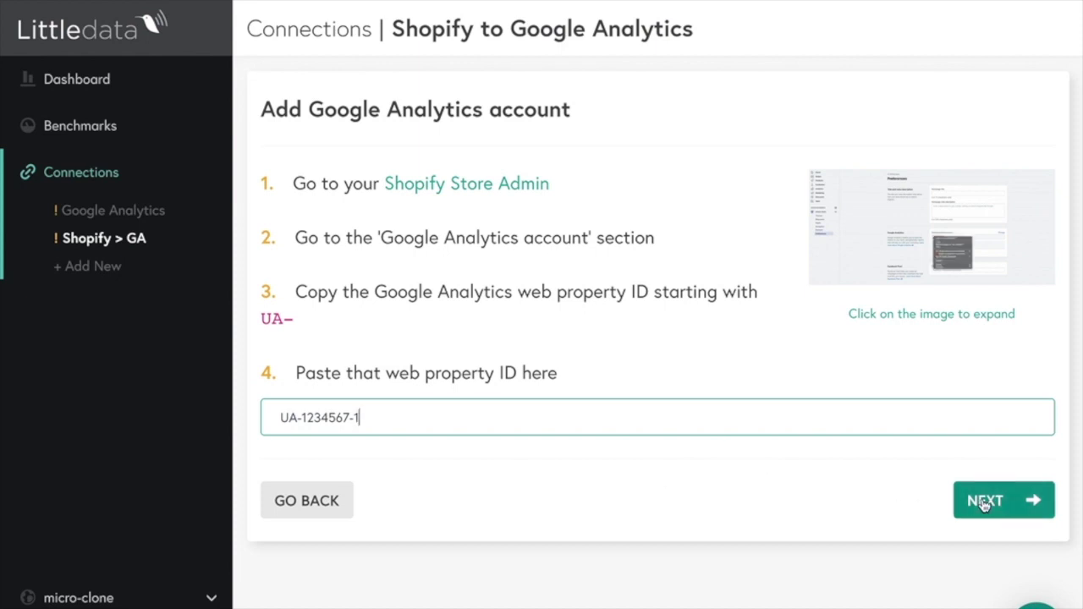
left_click(985, 504)
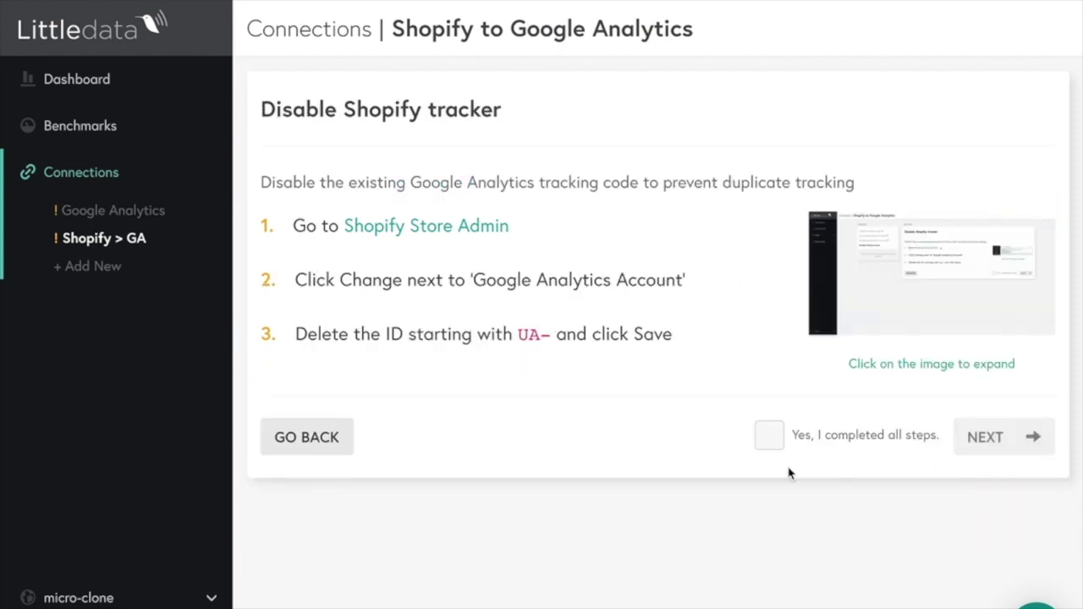
Confirm 'Yes, I completed all steps' for disabling the Shopify tracker and proceed.
left_click(772, 438)
left_click(1002, 441)
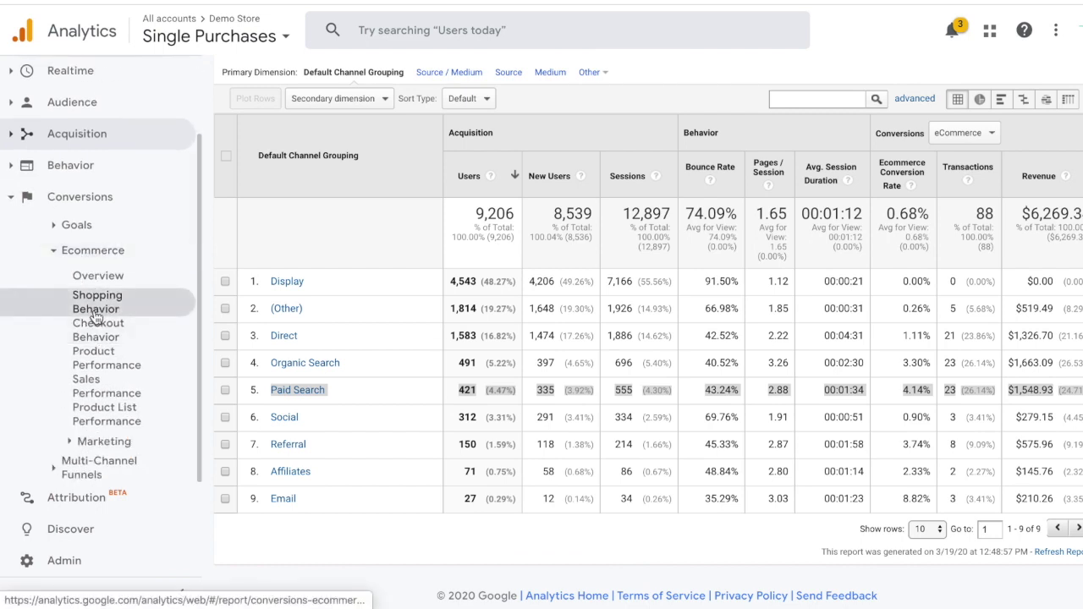
View the Shopping Behavior funnel with the Paid Traffic segment, then the Checkout Behavior funnel.
left_click(96, 309)
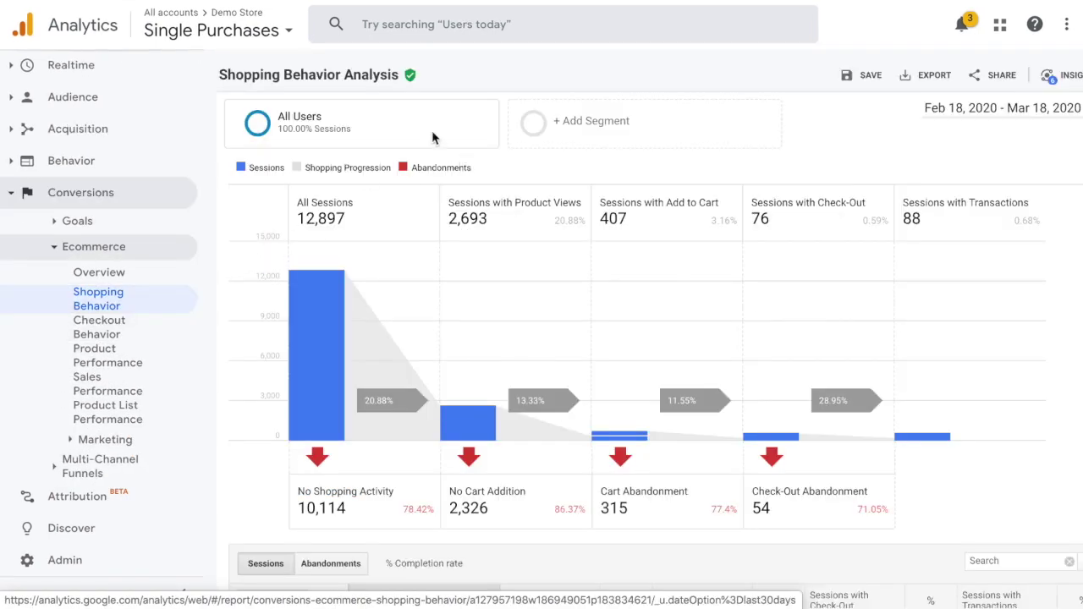
left_click(559, 111)
type("paid")
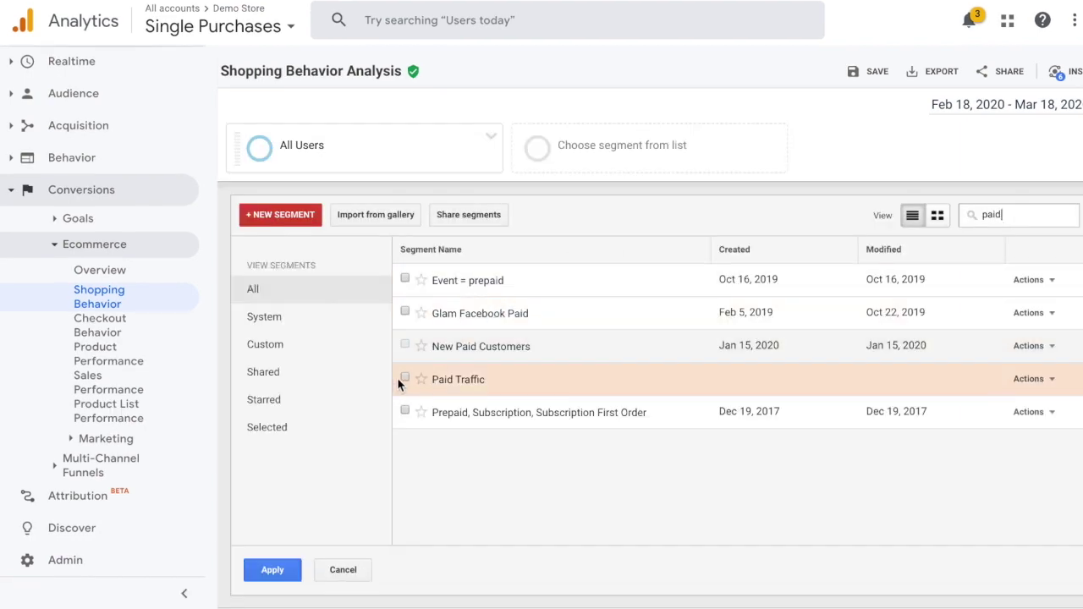
left_click(404, 379)
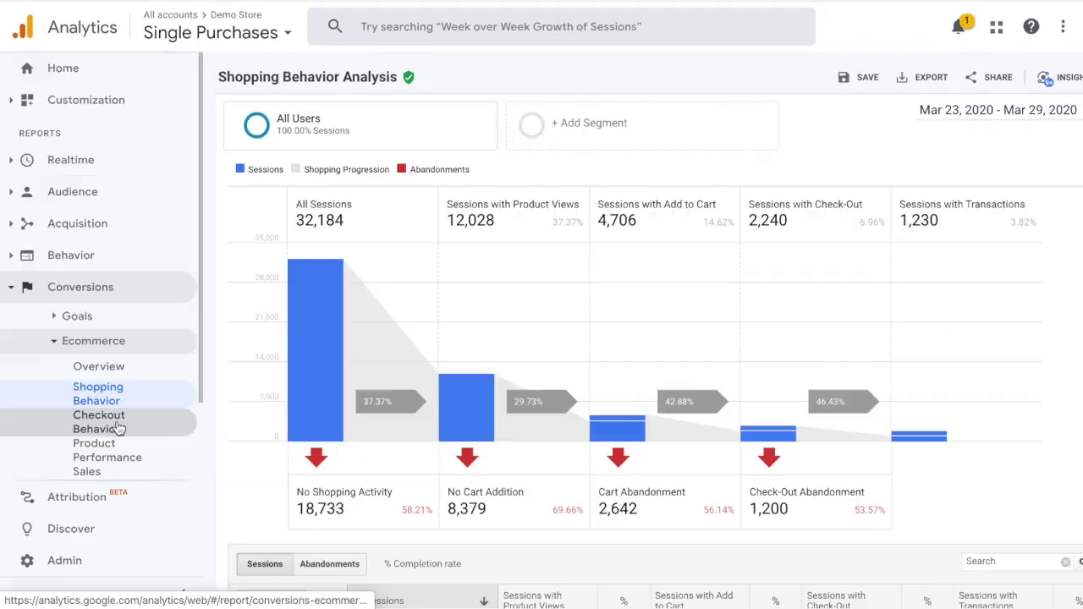
left_click(120, 428)
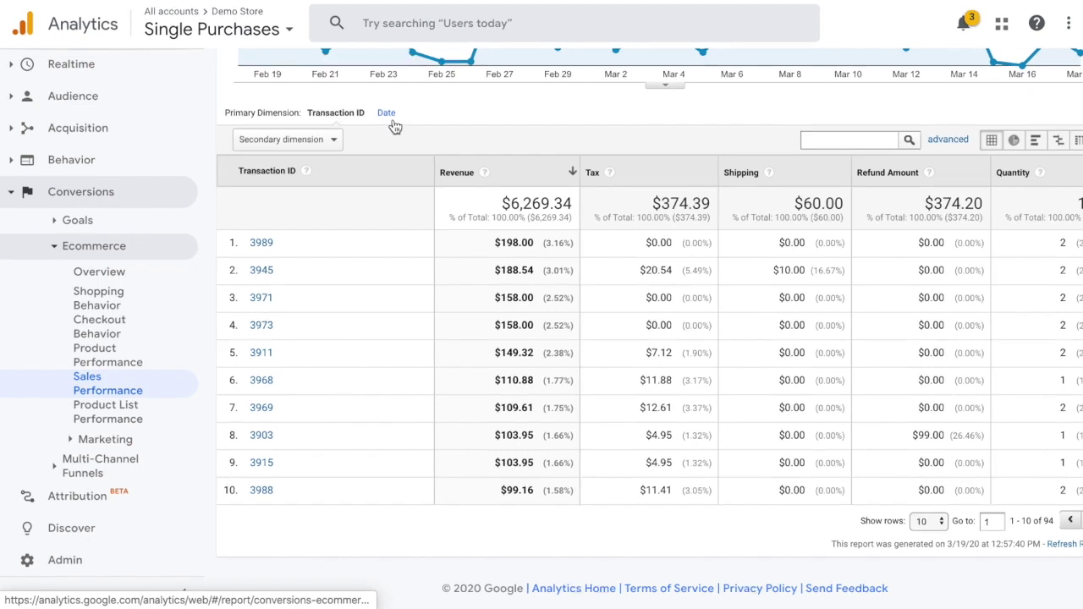
Add 'Littledata - Shopify Customer ID' as a secondary dimension and highlight the Paid Search row.
left_click(331, 139)
type("s")
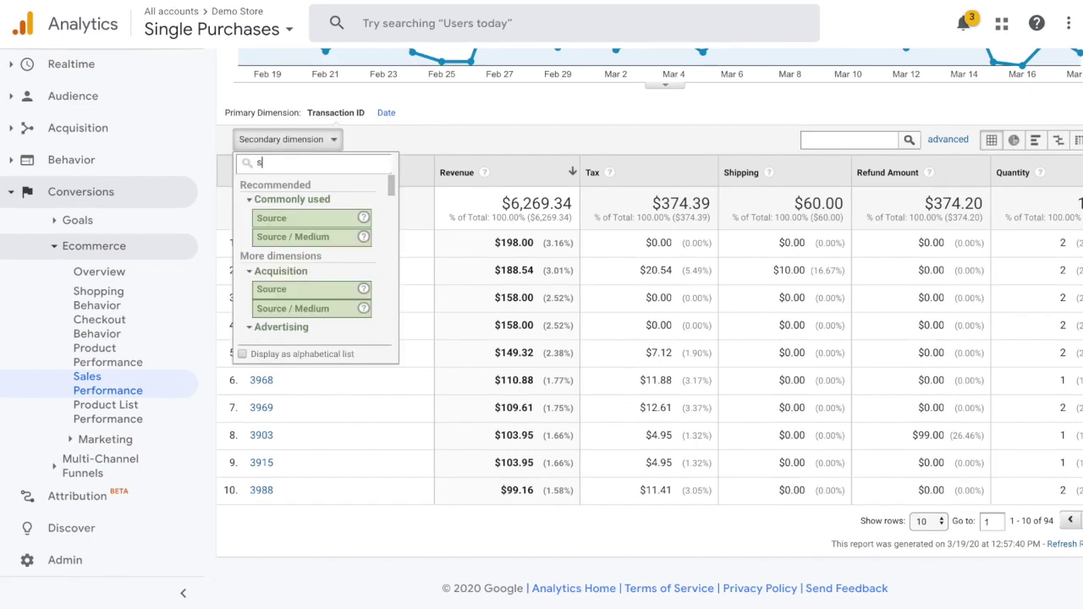
type("hop")
left_click(321, 252)
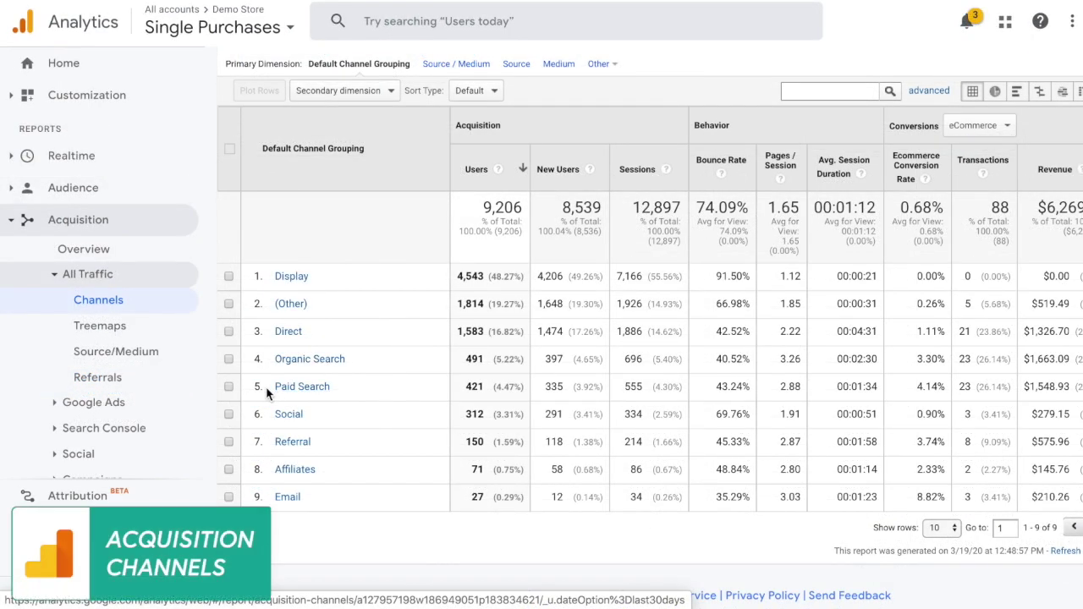
mouse_move(271, 387)
left_mouse_down()
mouse_move(736, 408)
mouse_move(1068, 391)
left_mouse_up()
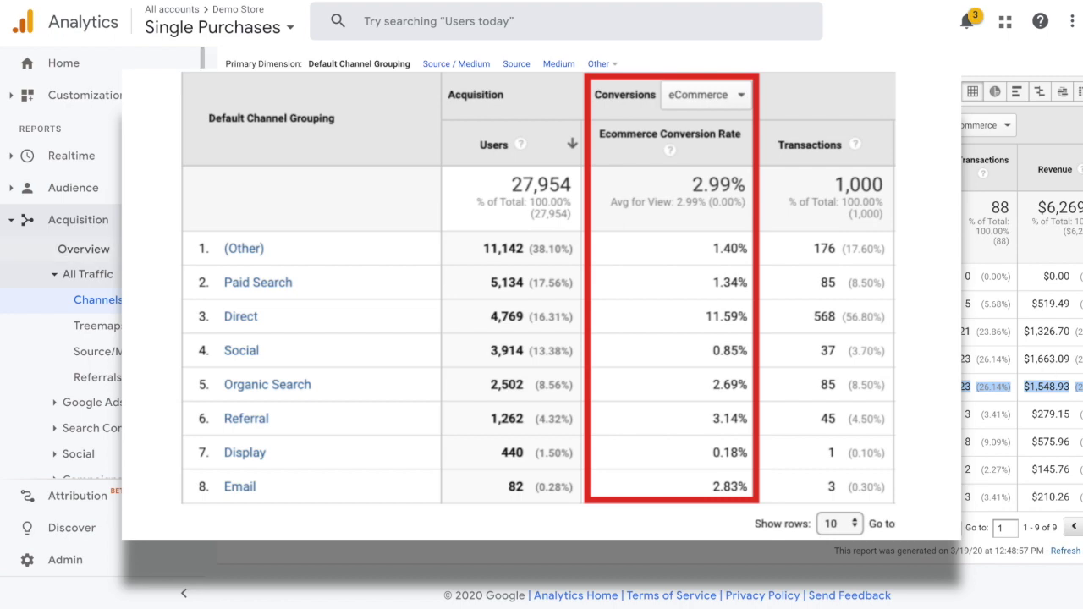
Drill into ReCharge (Littledata) events down to the charge_failed labels.
left_click(89, 222)
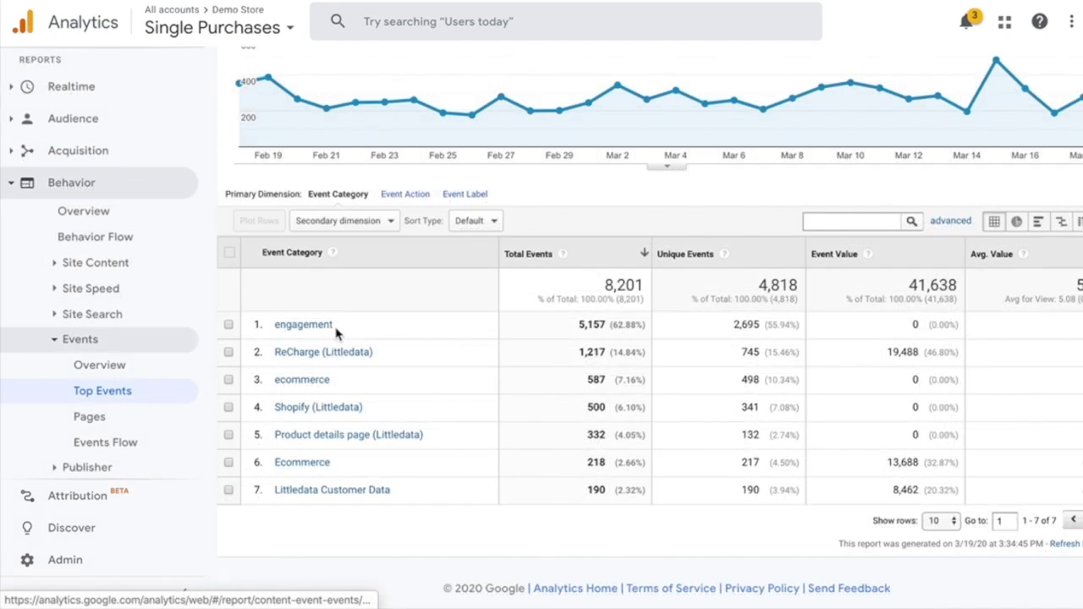
left_click(331, 355)
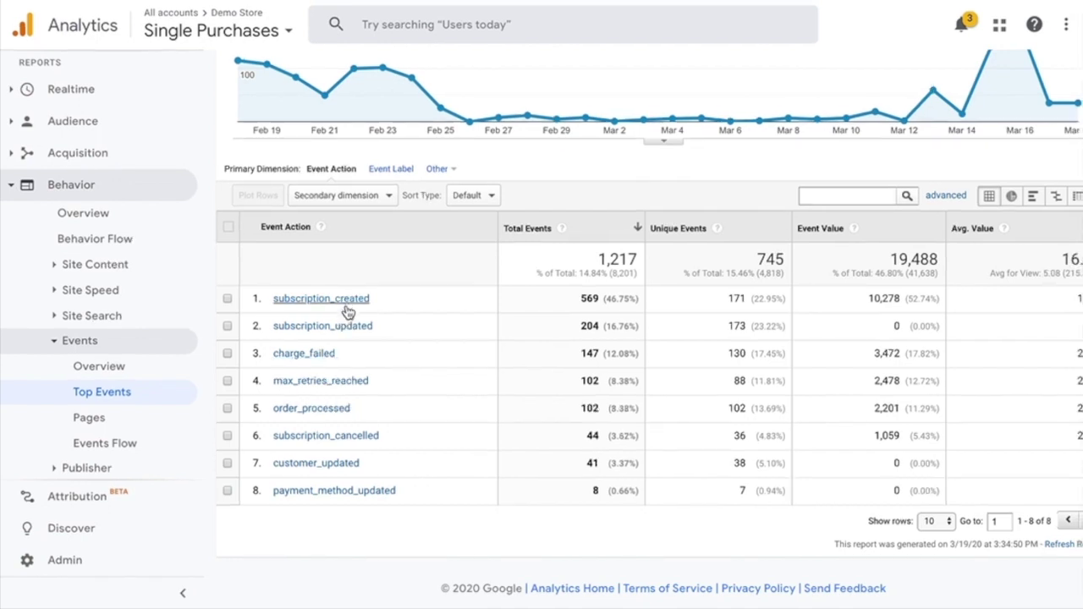
left_click(327, 360)
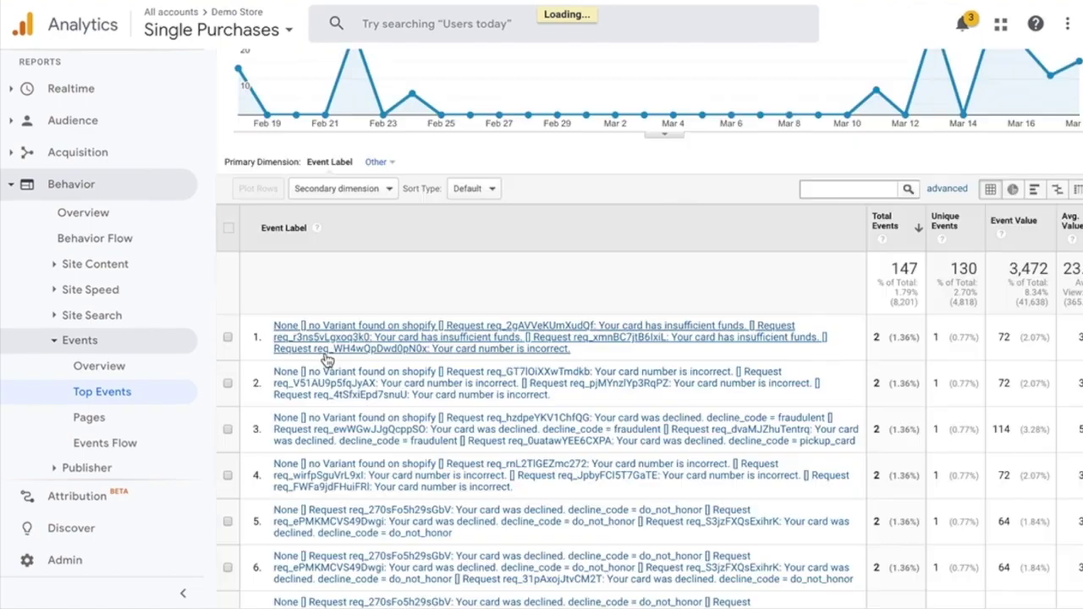